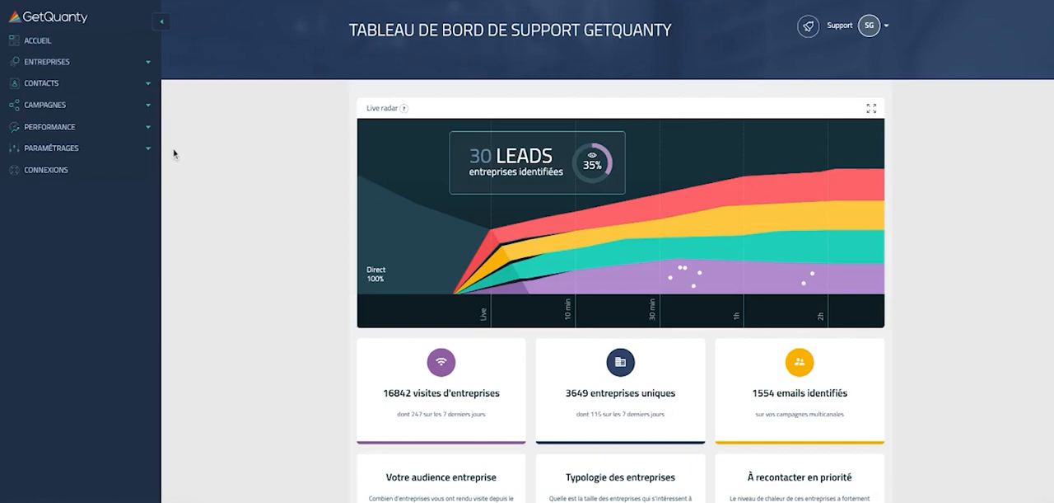
# Step: Start a new filter in the saved filters settings and name it TEST
pyautogui.click(124, 154)
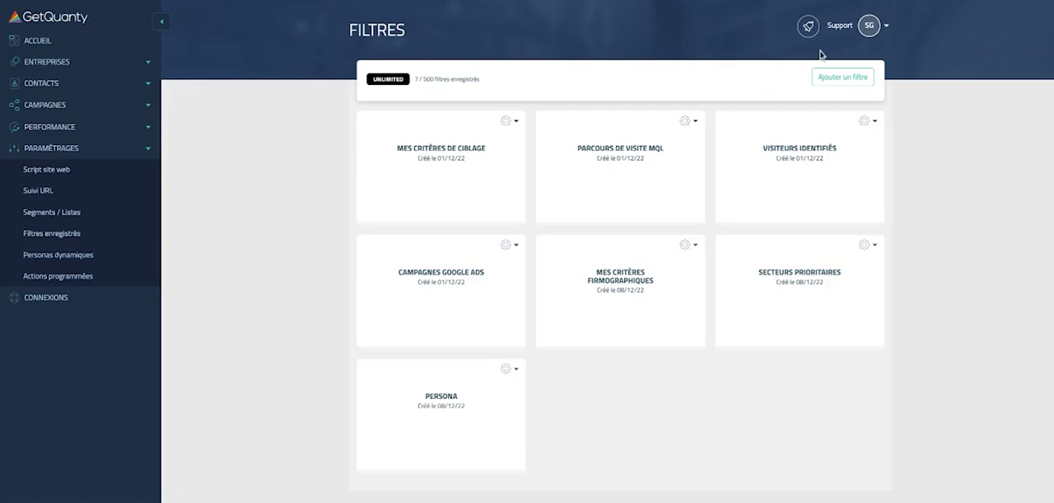
pyautogui.click(851, 83)
pyautogui.click(506, 62)
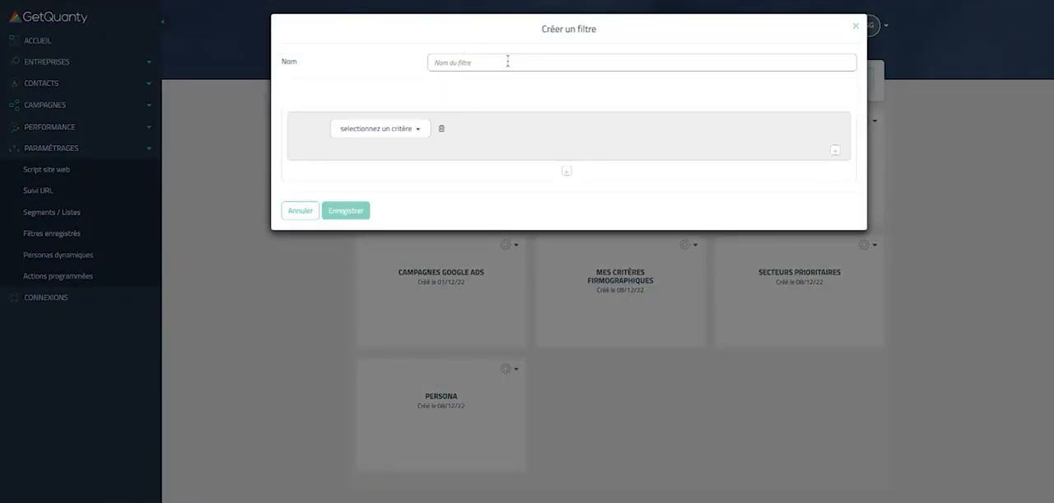
pyautogui.write('TEST')
# Step: Define the filter's first criterion as nb d'employés est égal à A = 1 a 10
pyautogui.click(391, 129)
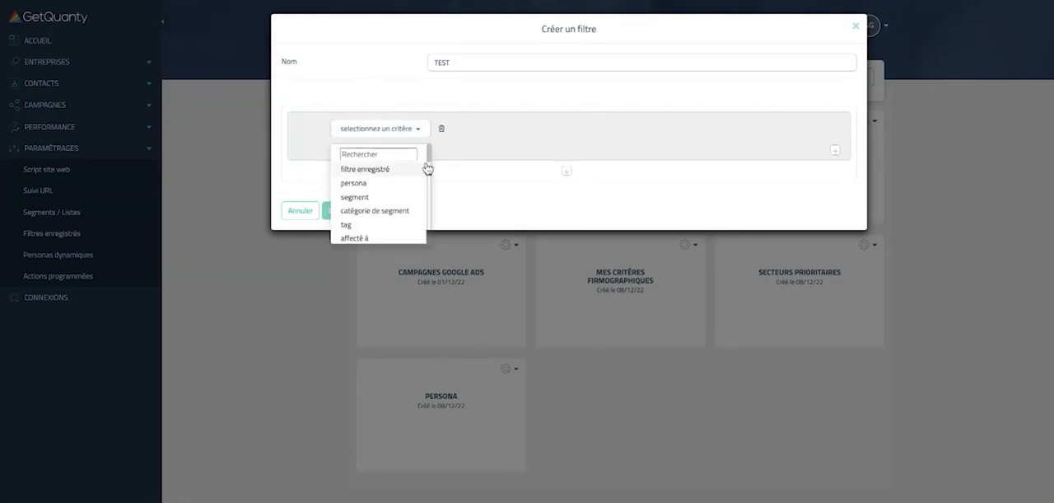
pyautogui.scroll(-1, 402, 199)
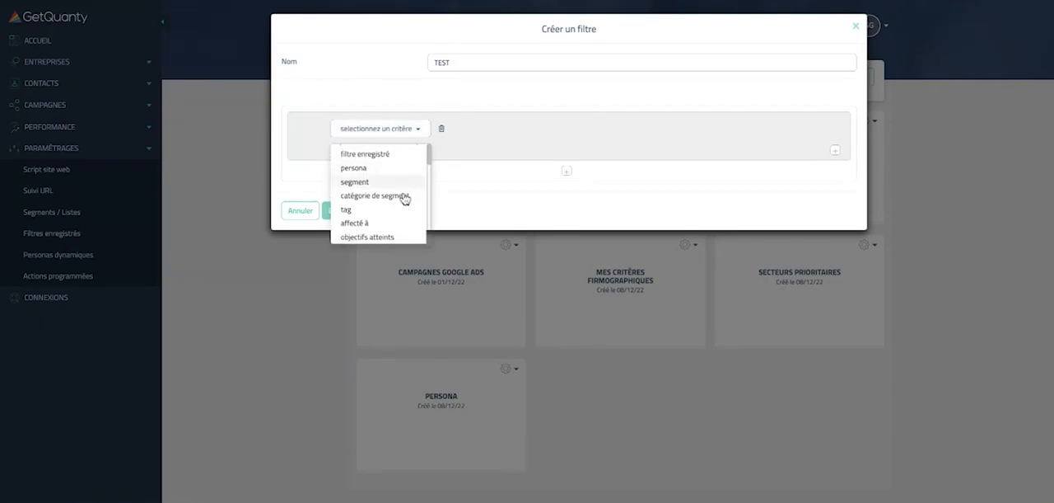
pyautogui.scroll(-1, 403, 200)
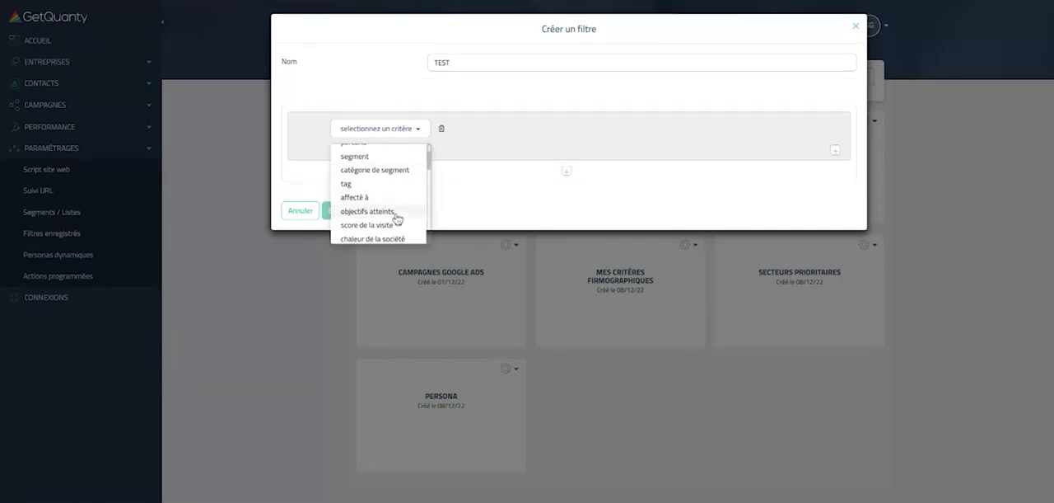
pyautogui.scroll(-1, 396, 219)
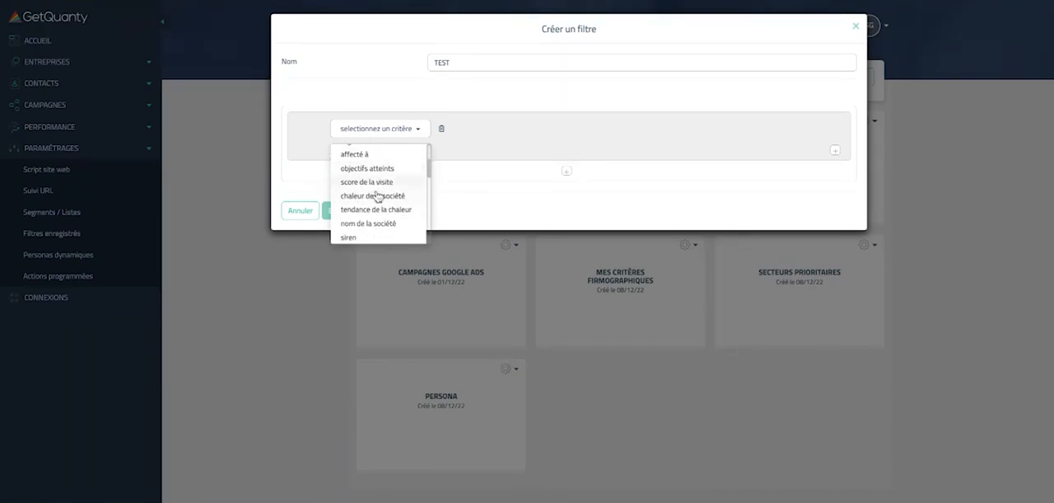
pyautogui.scroll(-3, 381, 224)
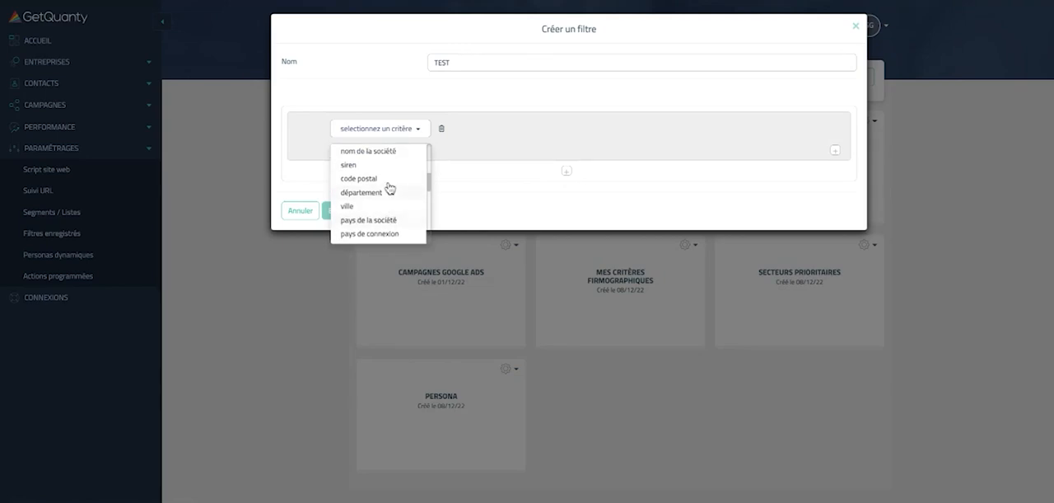
pyautogui.scroll(-2, 383, 207)
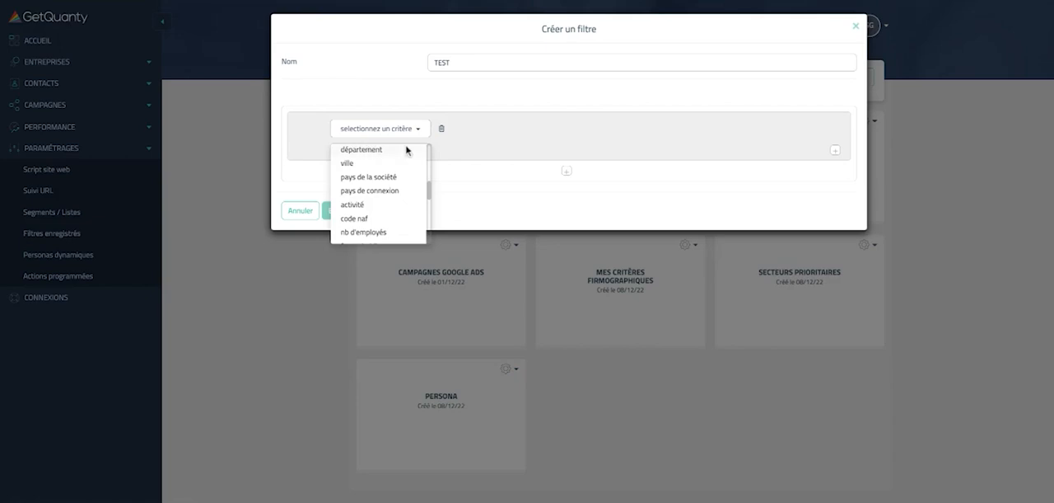
pyautogui.click(392, 234)
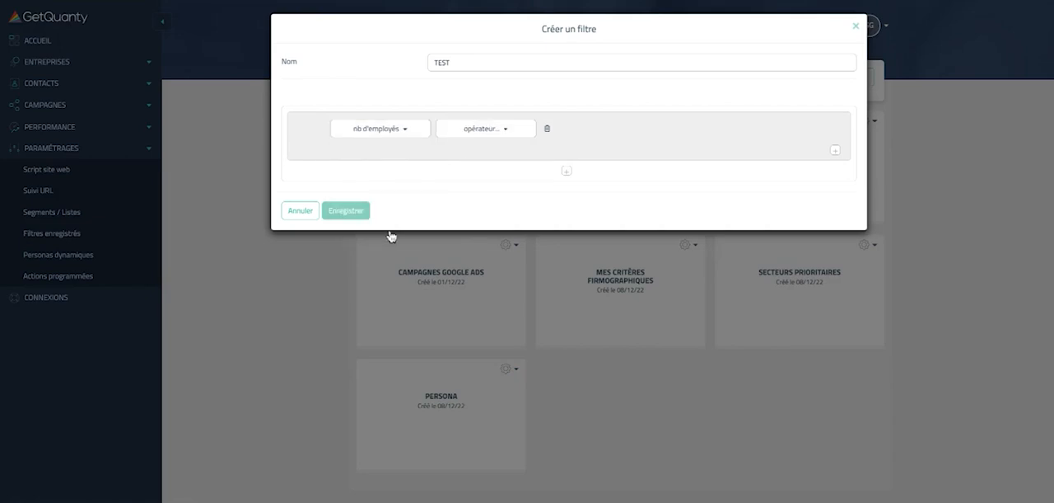
pyautogui.click(476, 133)
pyautogui.click(461, 155)
pyautogui.click(549, 129)
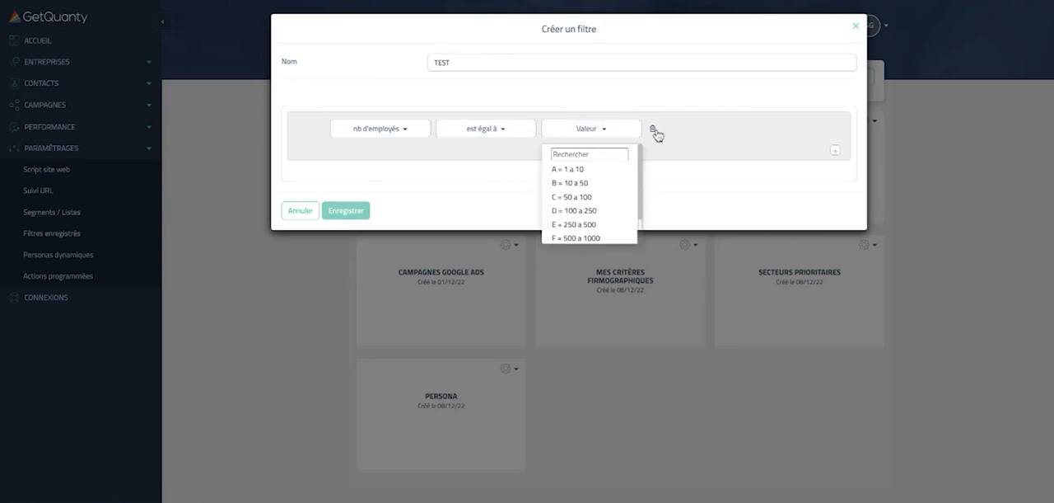
pyautogui.click(606, 170)
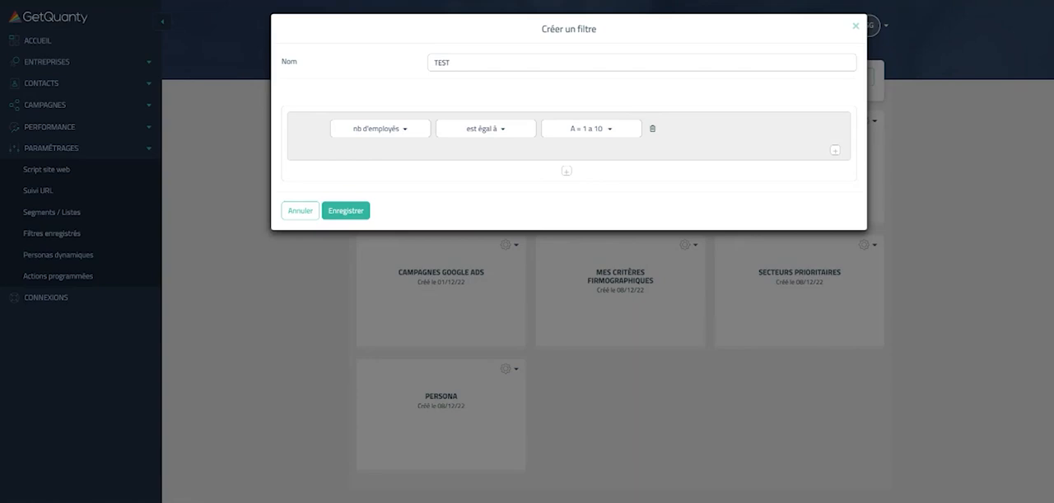
# Step: Add a second criterion to the same group: nb d'employés est égal à B = 10 a 50
pyautogui.click(836, 150)
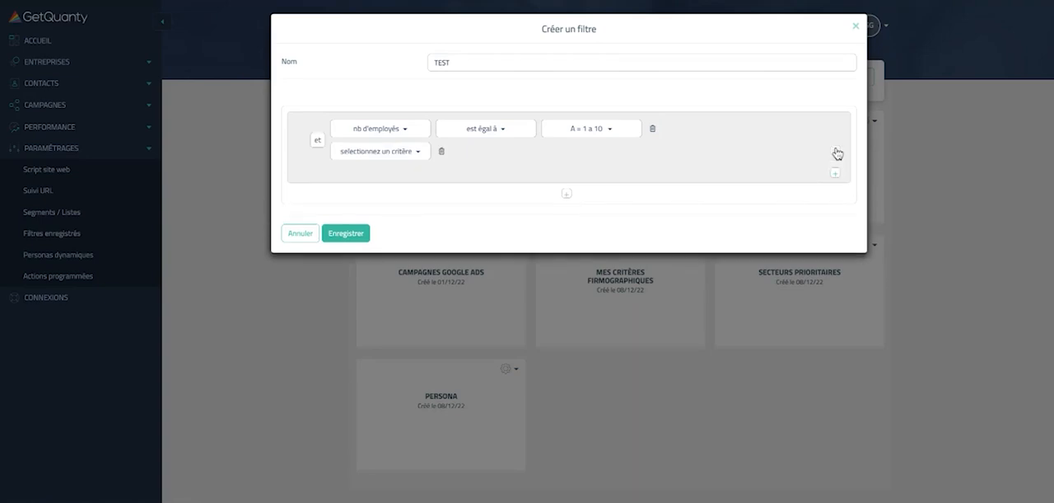
pyautogui.click(390, 155)
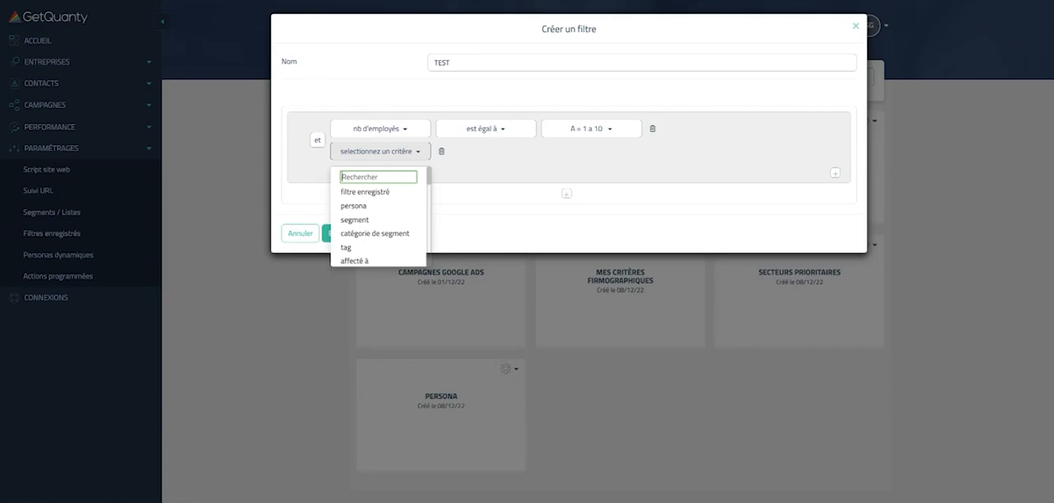
pyautogui.write('nb')
pyautogui.click(371, 192)
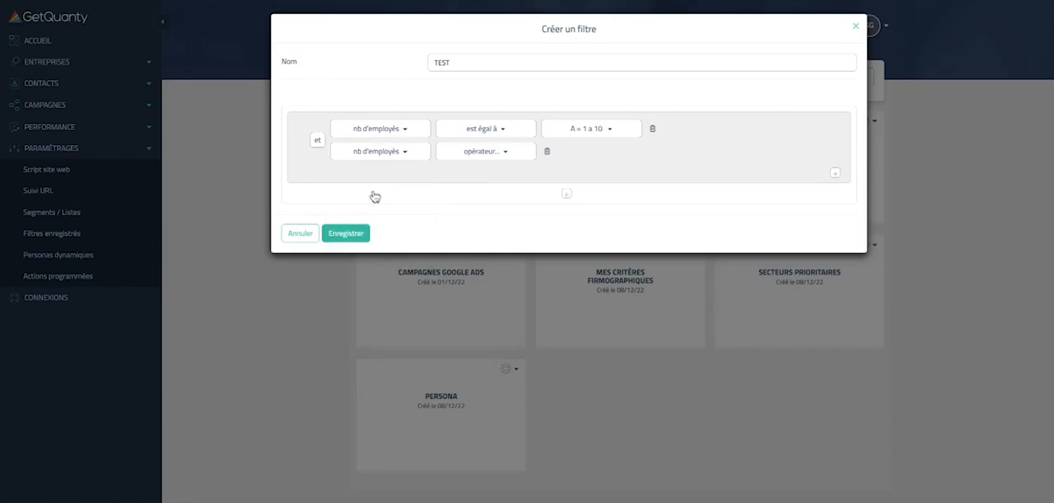
pyautogui.click(457, 152)
pyautogui.click(460, 177)
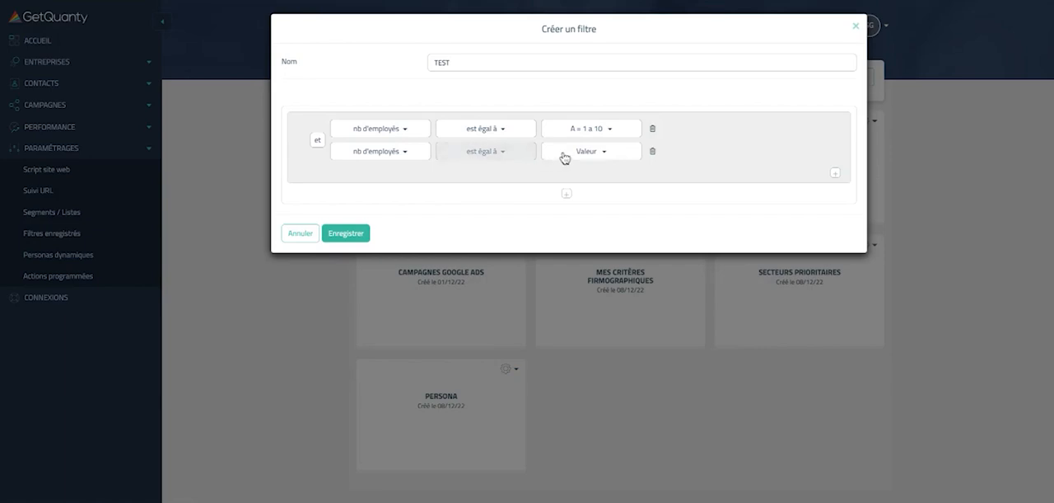
pyautogui.click(568, 155)
pyautogui.click(576, 206)
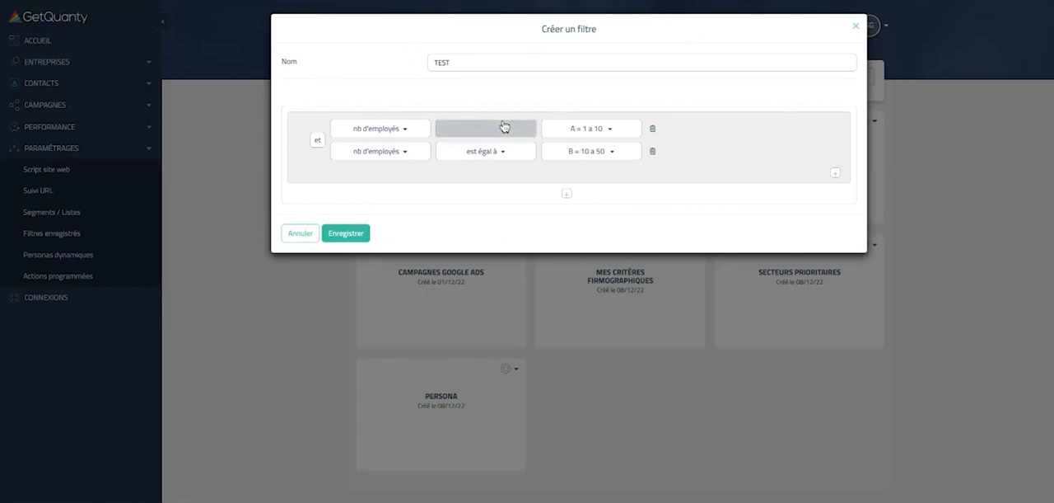
# Step: Switch the connector between the two employee-count criteria to ou
pyautogui.click(319, 143)
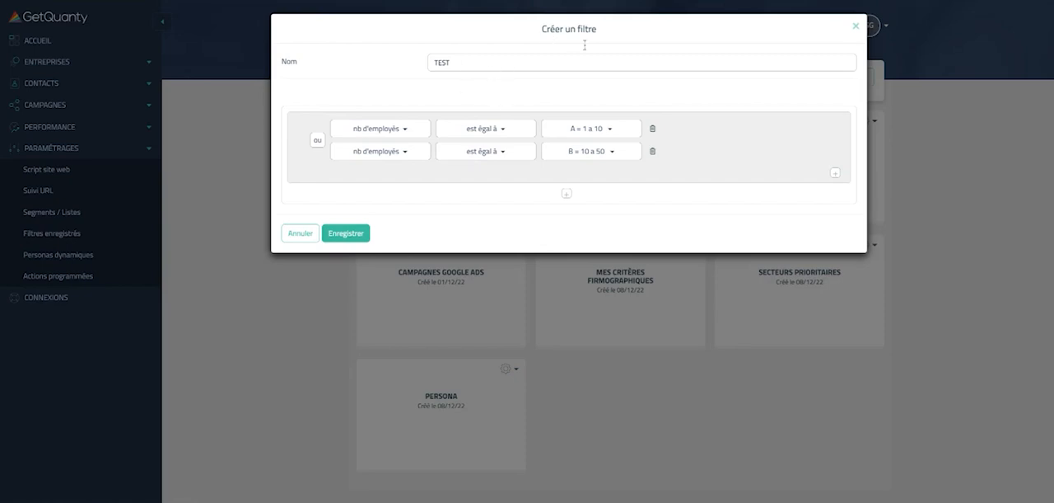
pyautogui.click(318, 140)
pyautogui.click(317, 140)
# Step: Add a second criteria group linked by et, with code postal est égal à 92, and save the filter
pyautogui.click(566, 195)
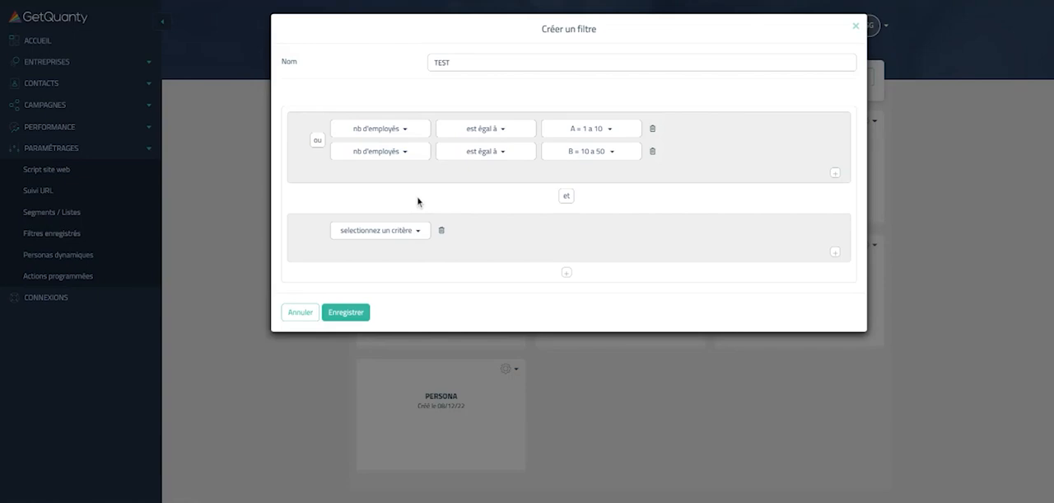
pyautogui.click(363, 232)
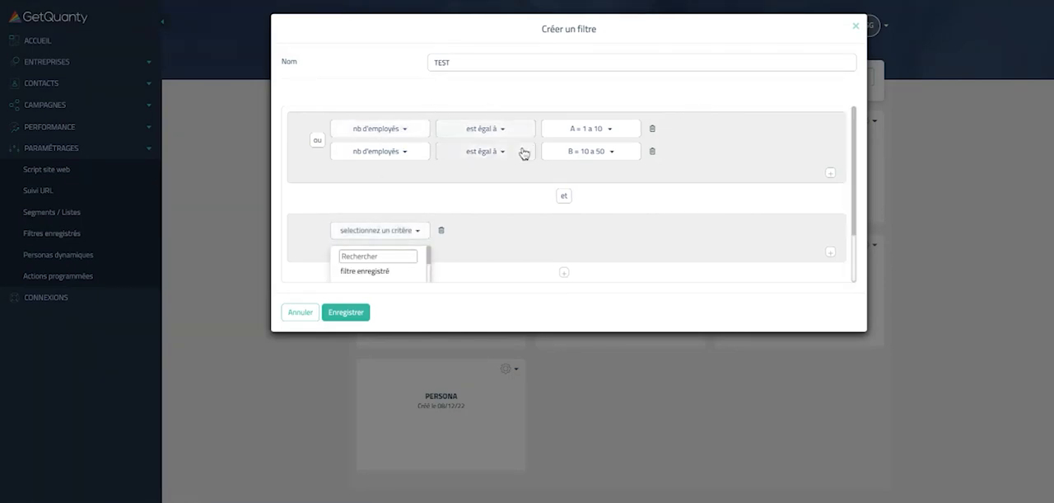
pyautogui.scroll(-1, 524, 154)
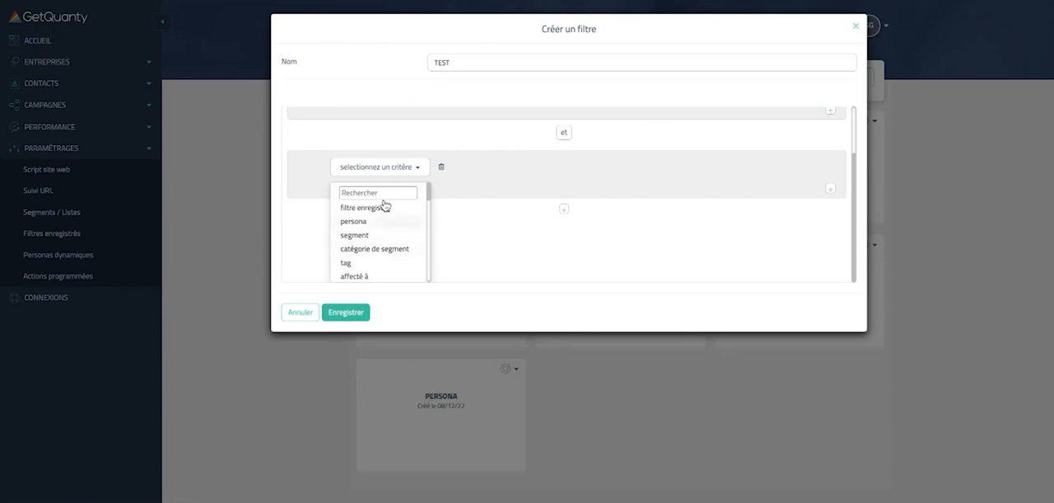
pyautogui.write('code')
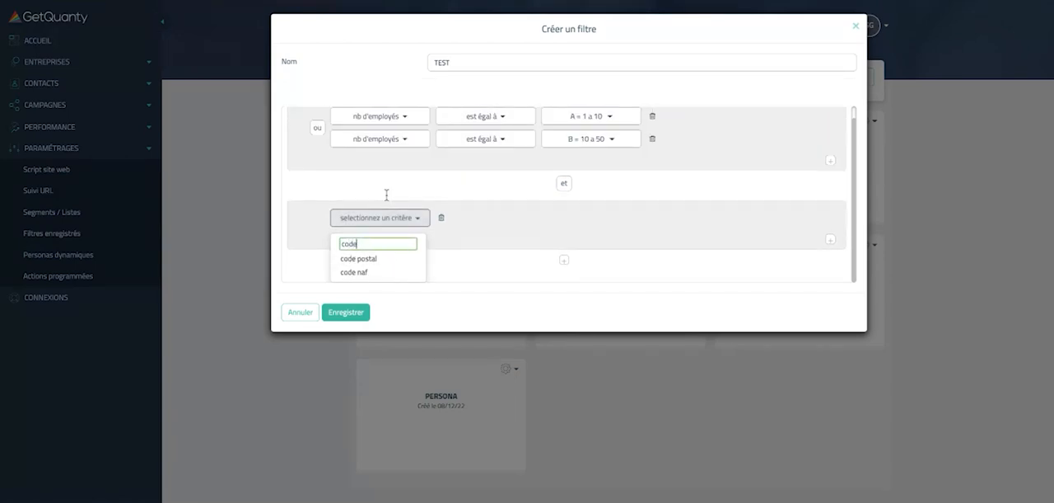
pyautogui.click(369, 260)
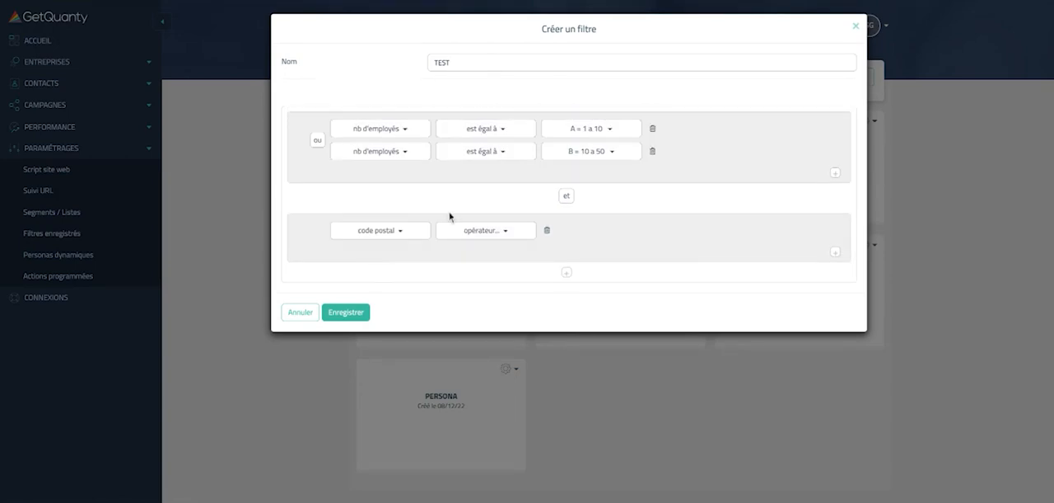
pyautogui.click(489, 234)
pyautogui.scroll(-1, 626, 193)
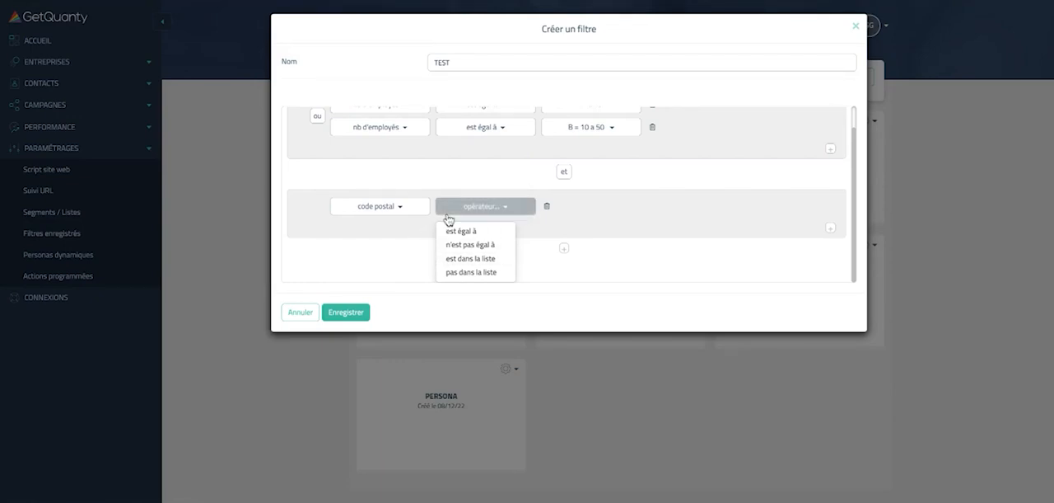
pyautogui.click(491, 232)
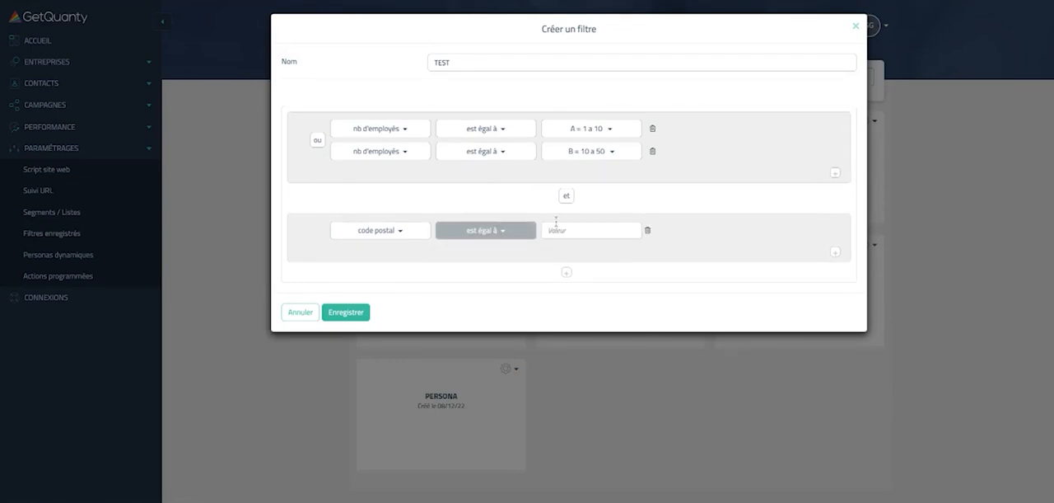
pyautogui.write('92')
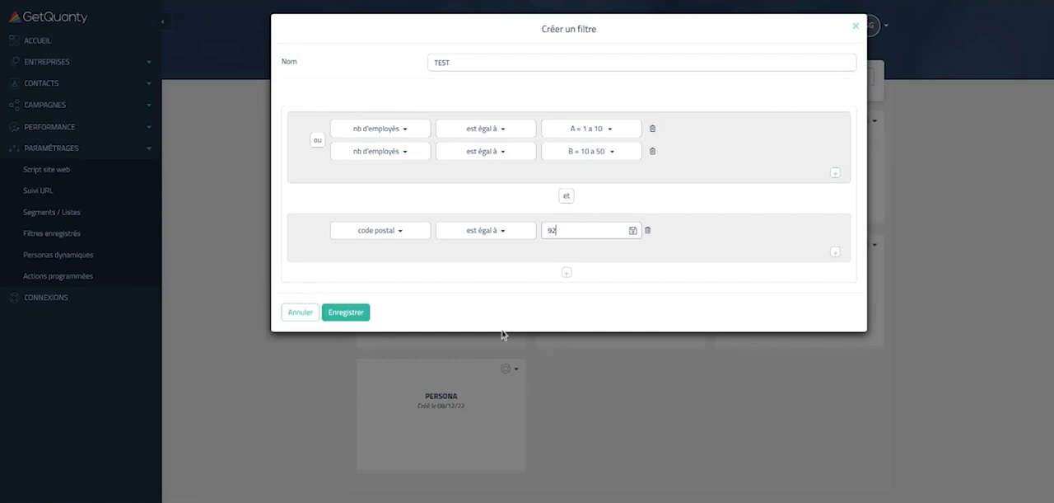
pyautogui.click(348, 312)
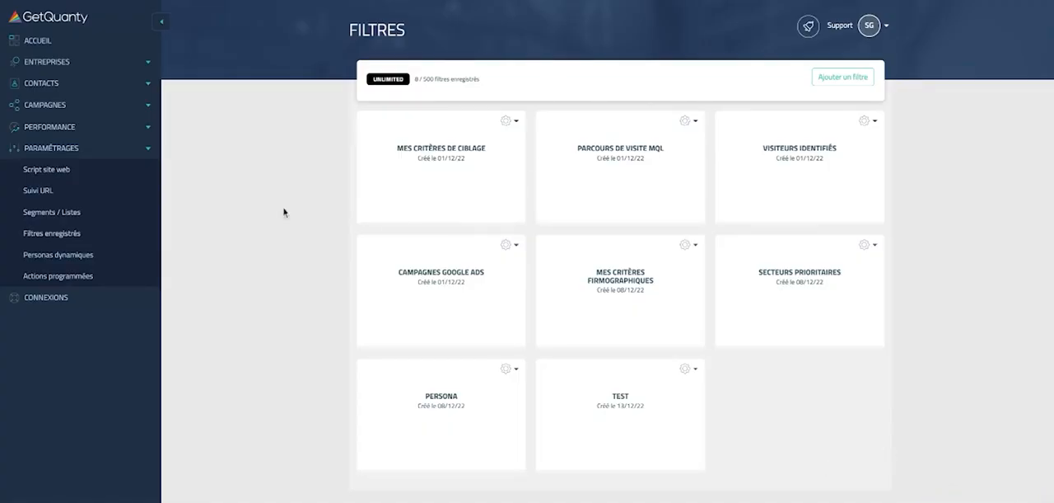
# Step: Open the list of identified companies and start a new, empty advanced filter
pyautogui.click(102, 63)
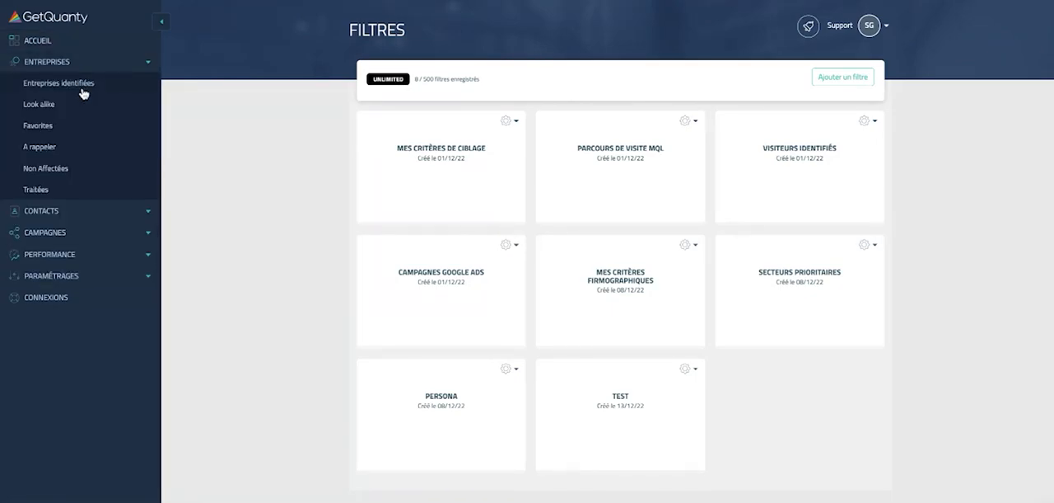
pyautogui.click(82, 87)
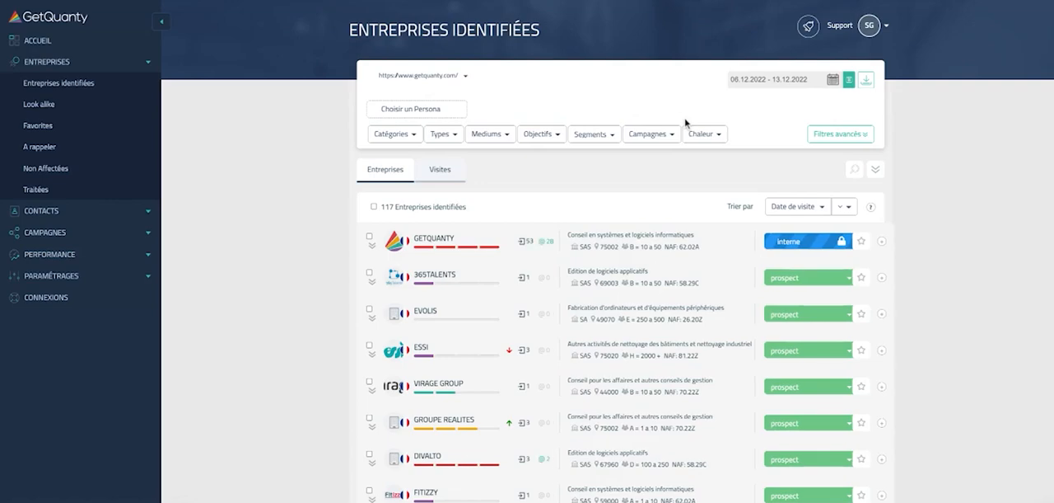
pyautogui.click(846, 134)
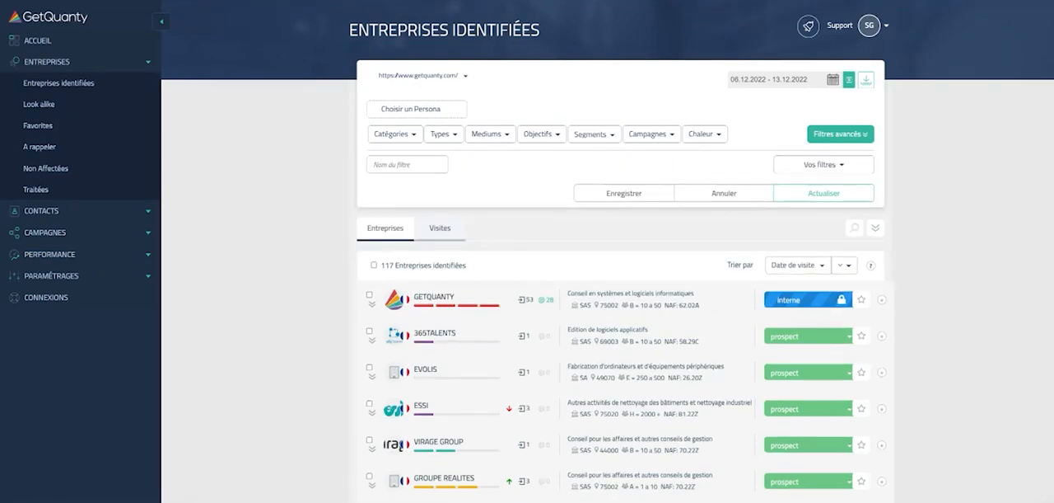
pyautogui.click(840, 165)
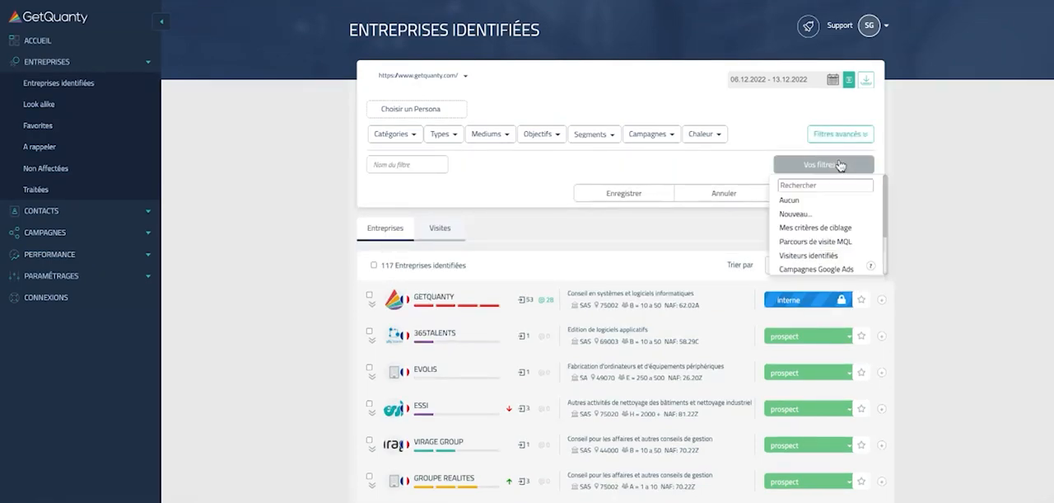
pyautogui.click(796, 214)
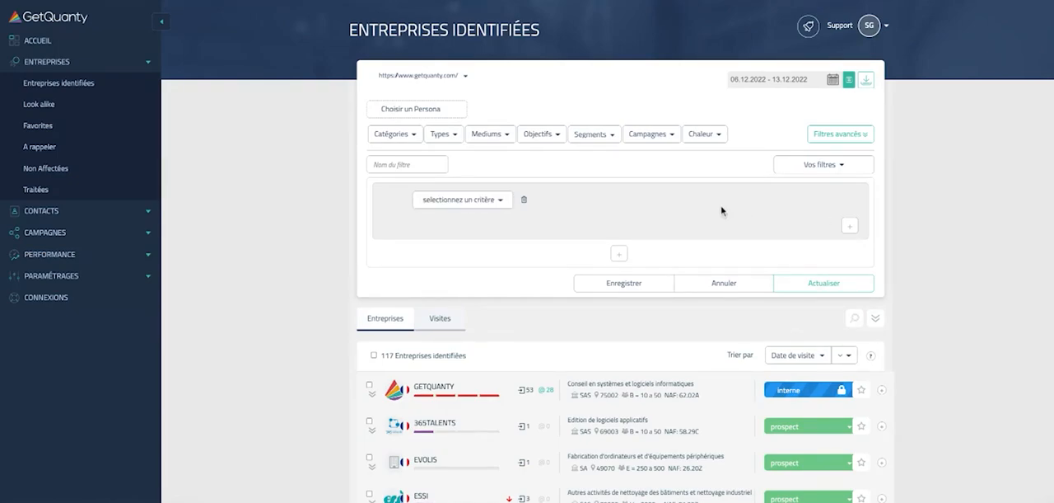
# Step: Load the saved filter TEST and apply it to the identified companies list
pyautogui.click(845, 165)
pyautogui.scroll(-3, 859, 247)
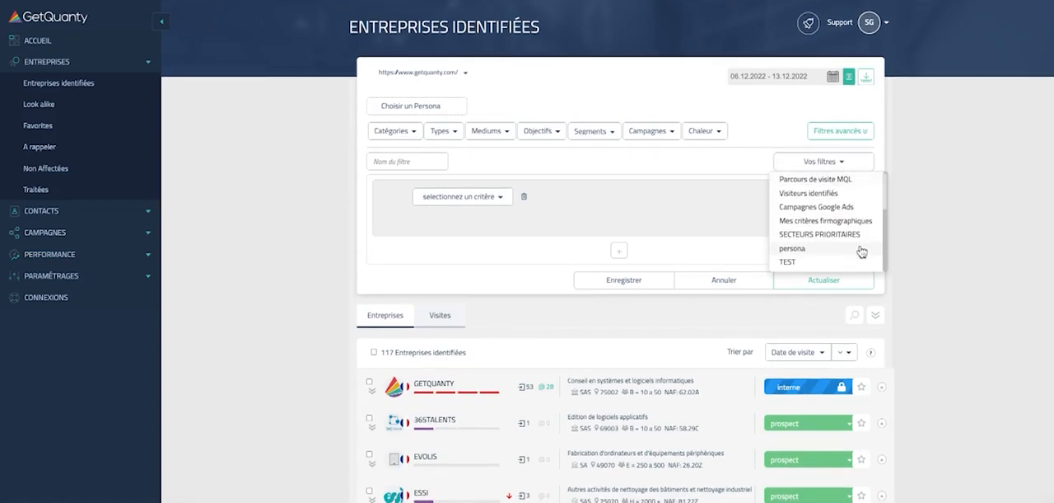
pyautogui.click(816, 262)
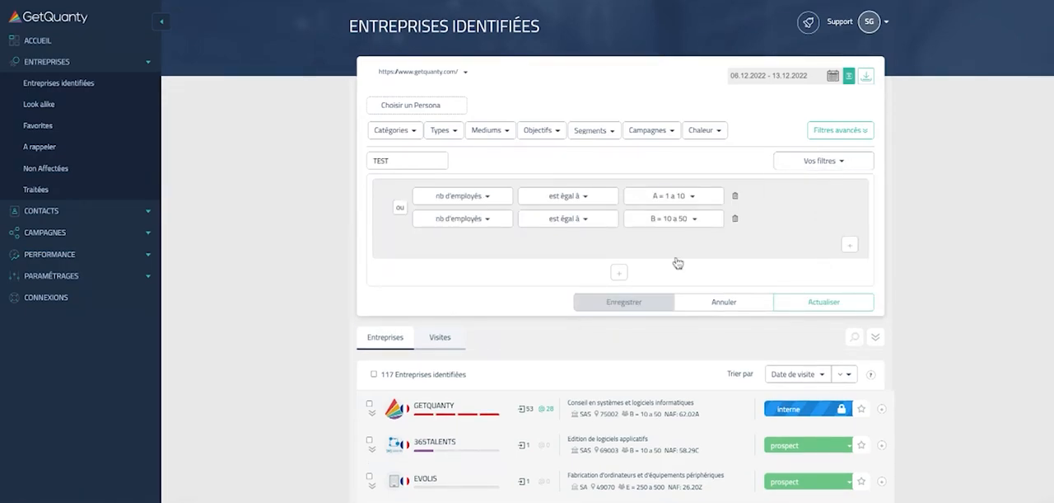
pyautogui.scroll(-1, 678, 261)
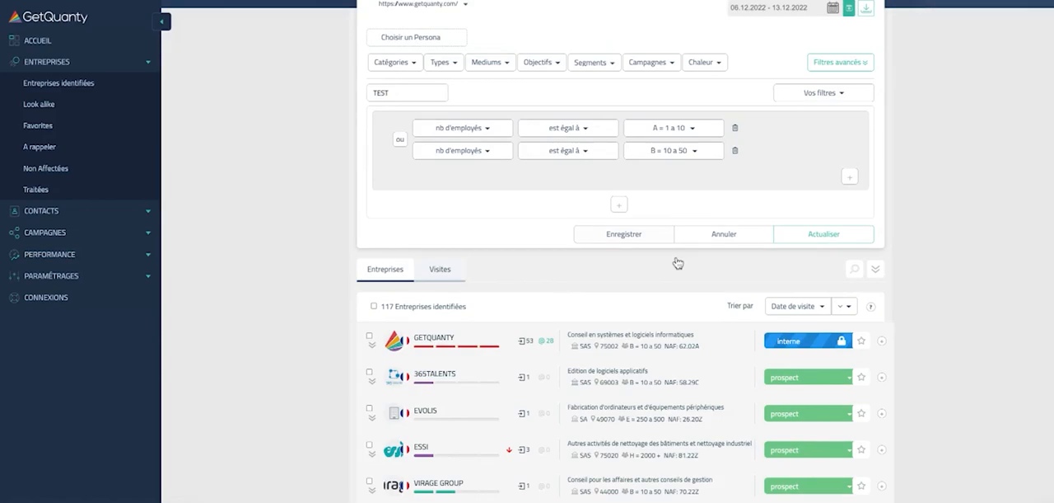
pyautogui.scroll(1, 678, 262)
pyautogui.click(824, 295)
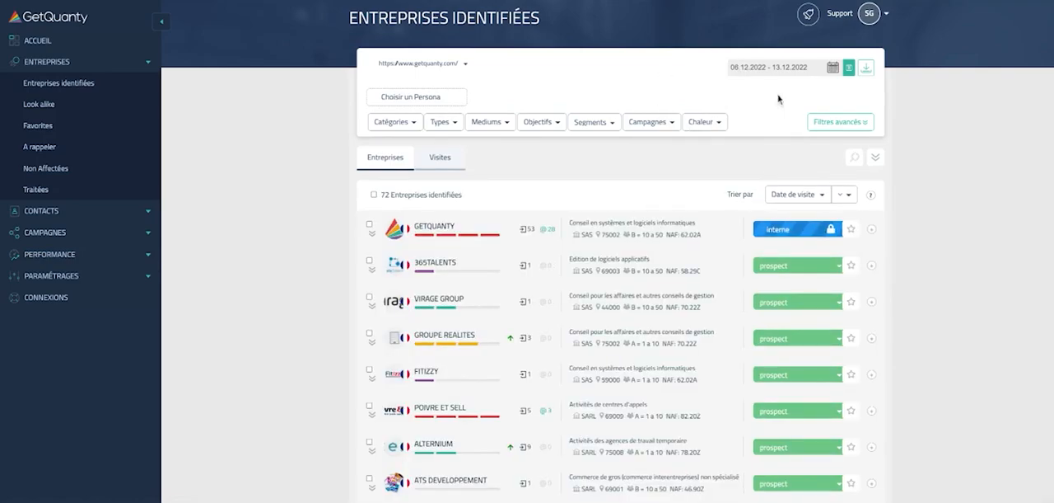
pyautogui.scroll(-3, 642, 310)
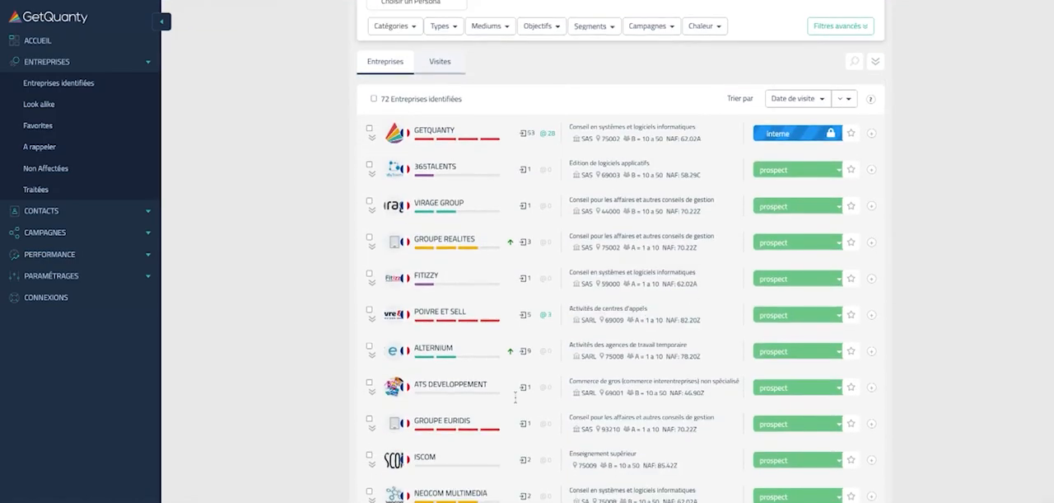
pyautogui.scroll(-2, 519, 235)
pyautogui.scroll(2, 705, 204)
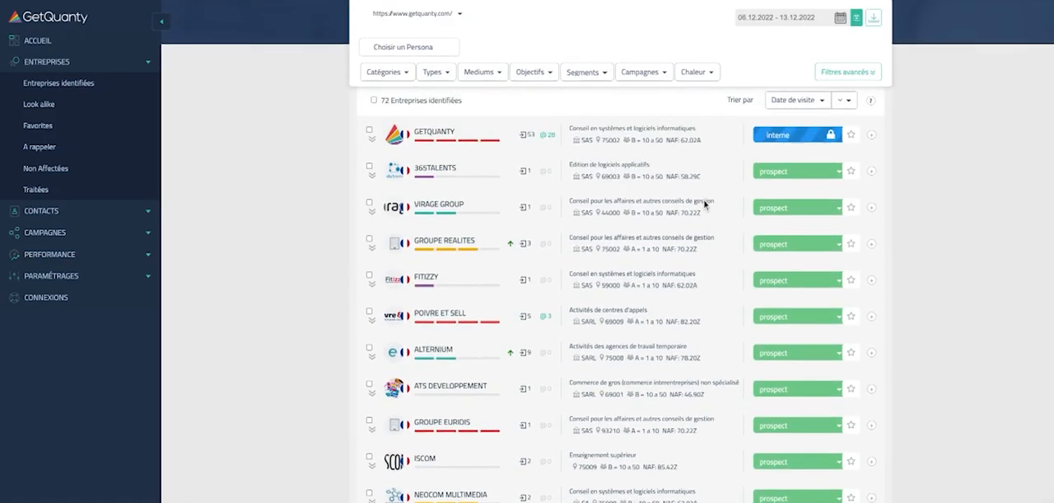
pyautogui.scroll(3, 705, 204)
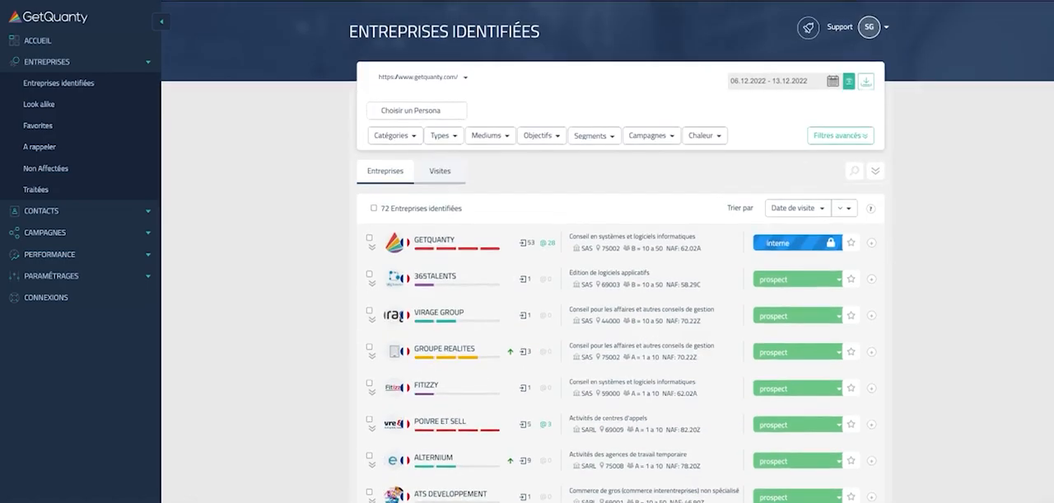